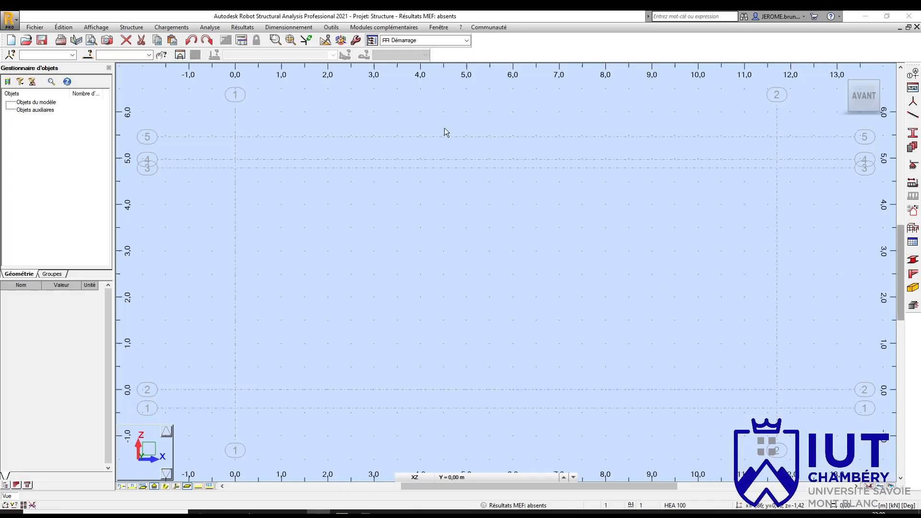
Review the weighting, snow and wind, and seismic load standards in the job preferences and accept them
click(331, 28)
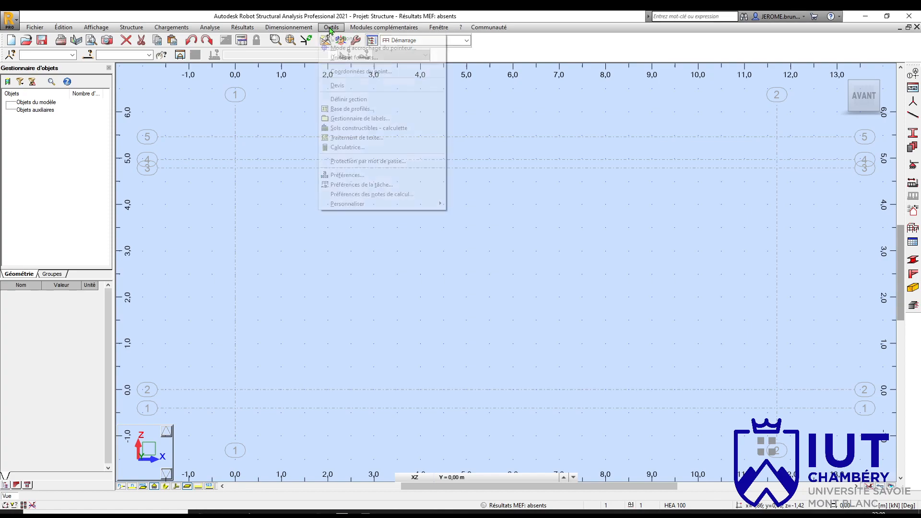
click(366, 188)
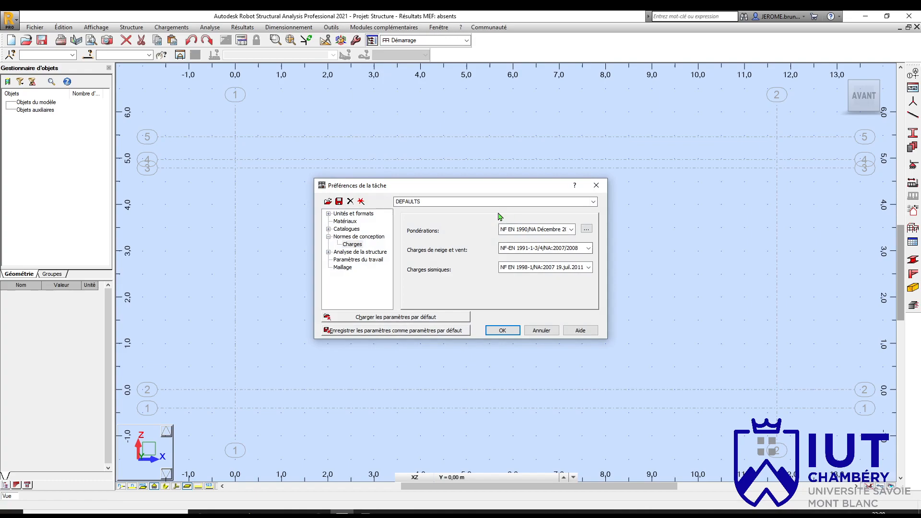
click(502, 331)
Add an X construction line at 5.85 m by repeating once from position 0.00 with 5.85 m spacing
click(466, 41)
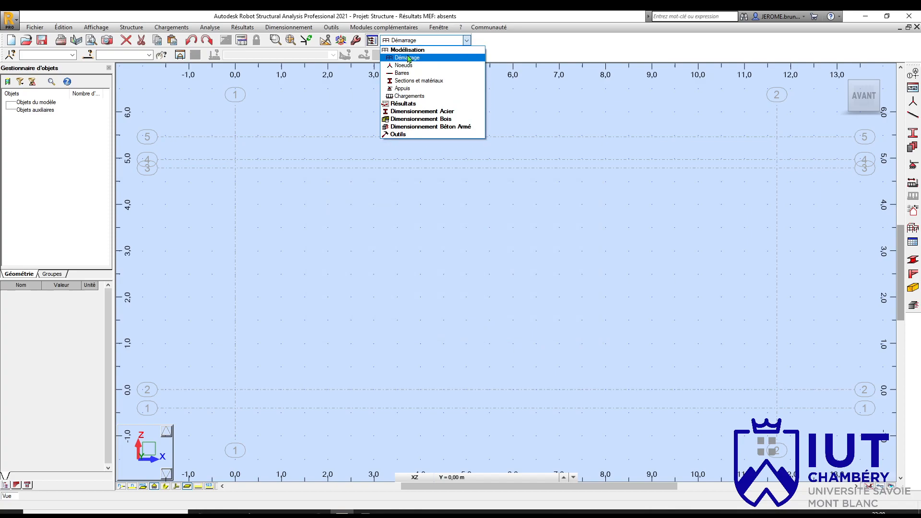
click(411, 59)
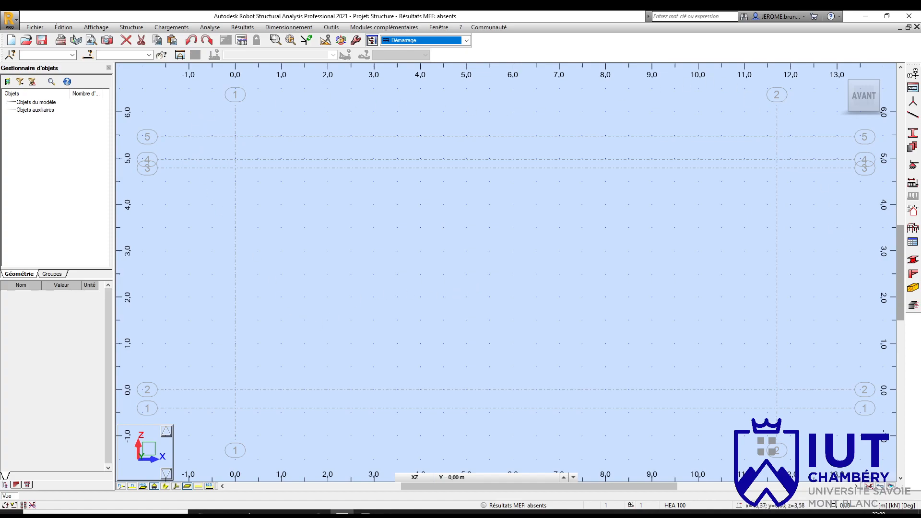
click(913, 76)
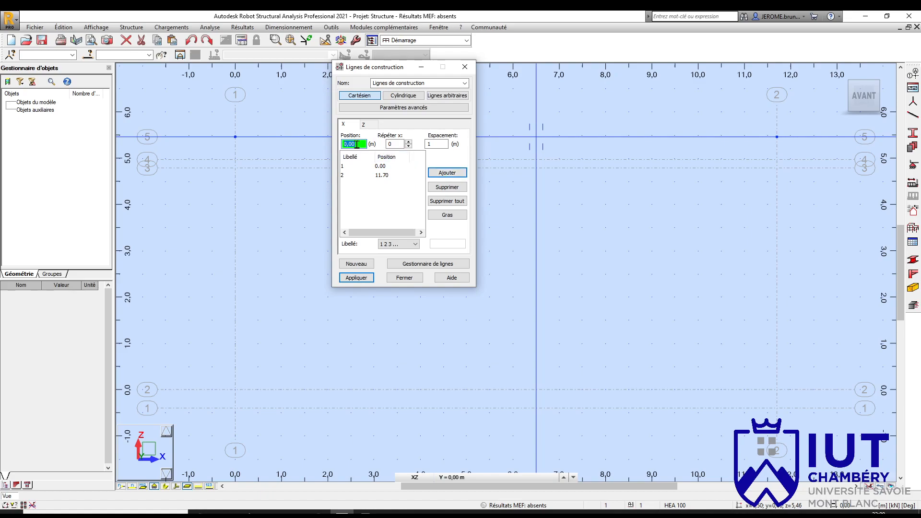
click(408, 141)
click(426, 144)
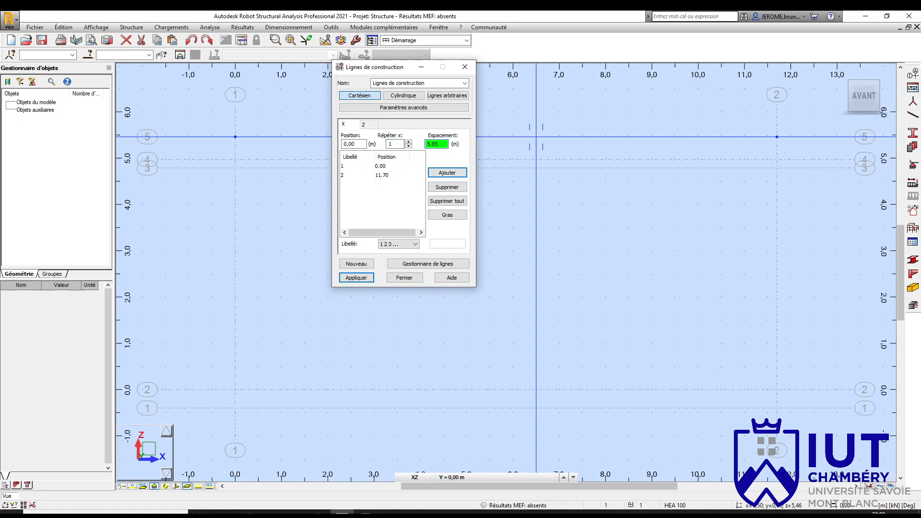
click(454, 173)
click(355, 278)
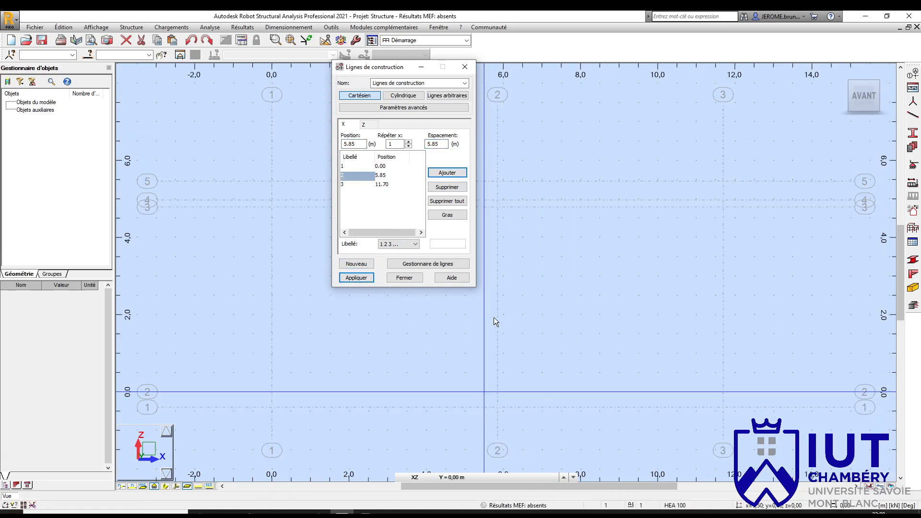
click(416, 278)
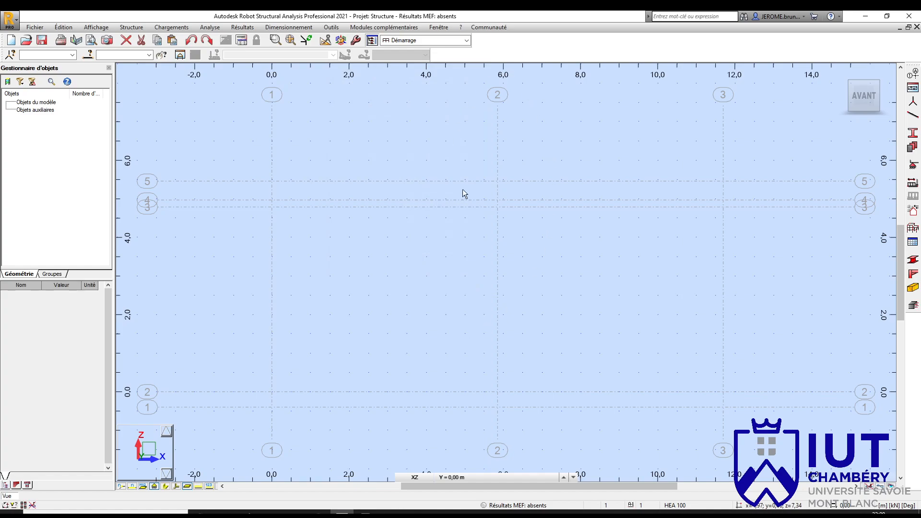
In the Barres layout, model a Poteau with section IPE 300 on vertical axis 1, from (0.00; -0.40) to (0.00; 4.79)
click(467, 41)
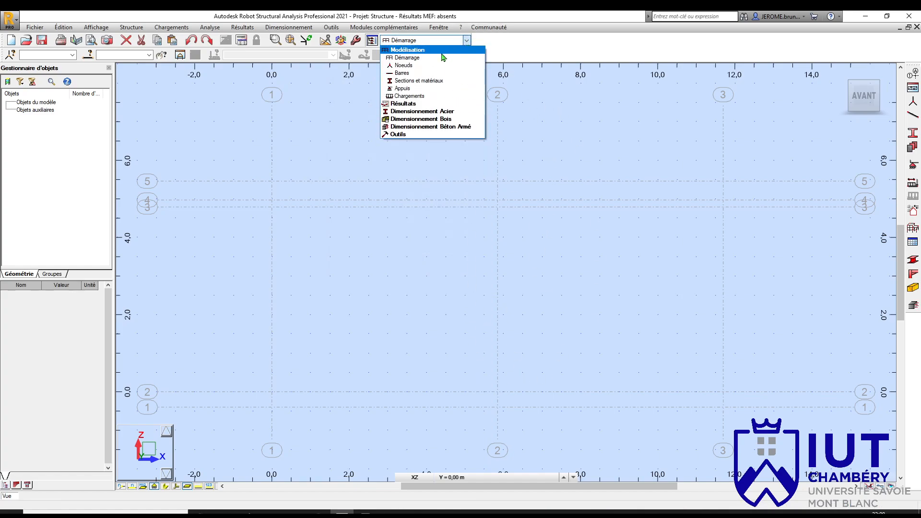
click(401, 73)
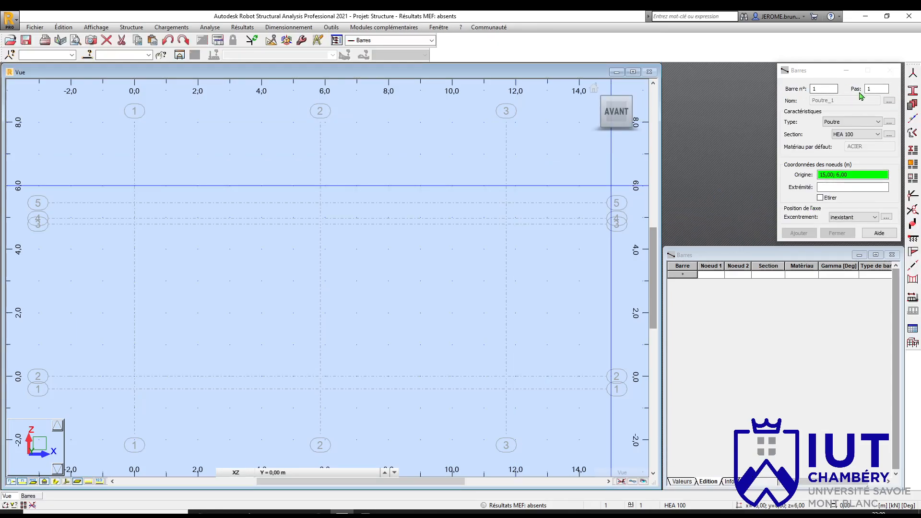
click(879, 123)
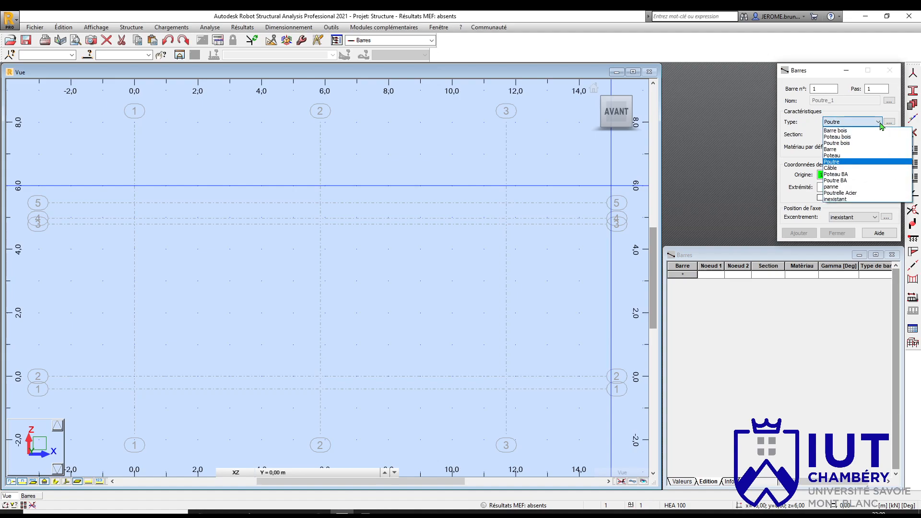
click(839, 155)
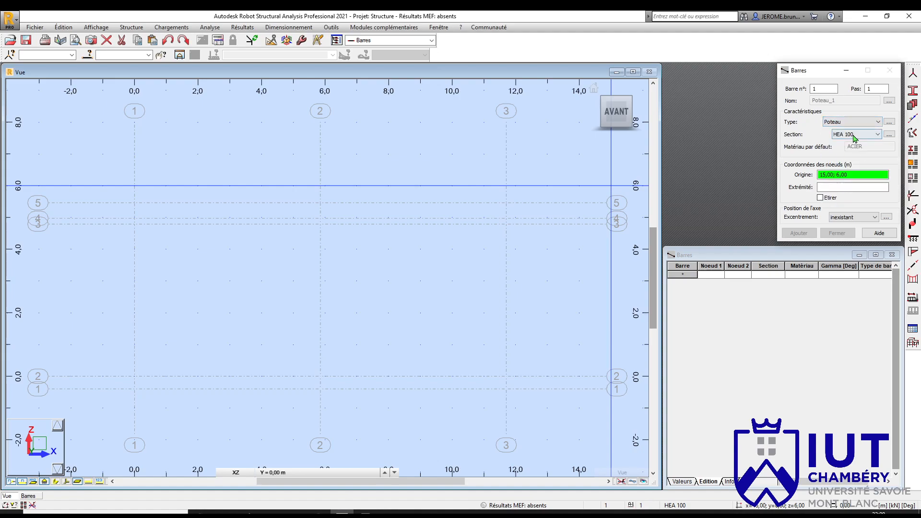
click(879, 135)
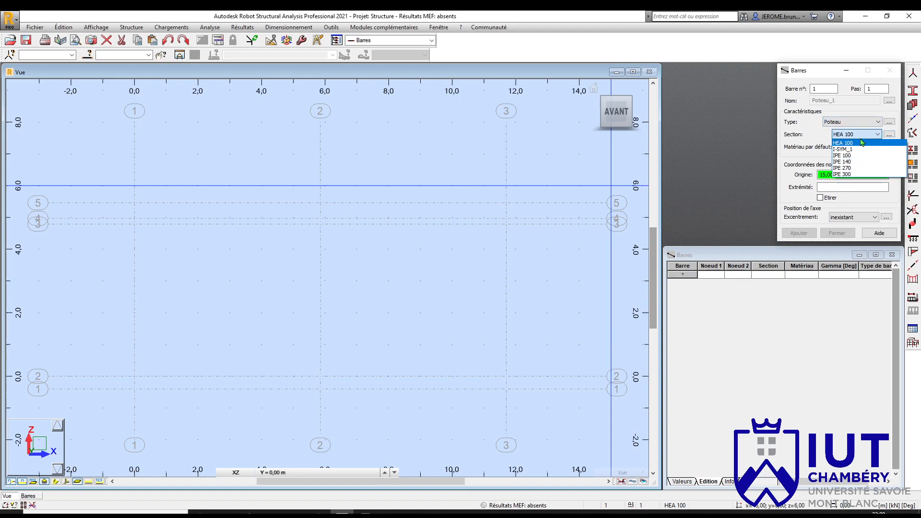
click(848, 174)
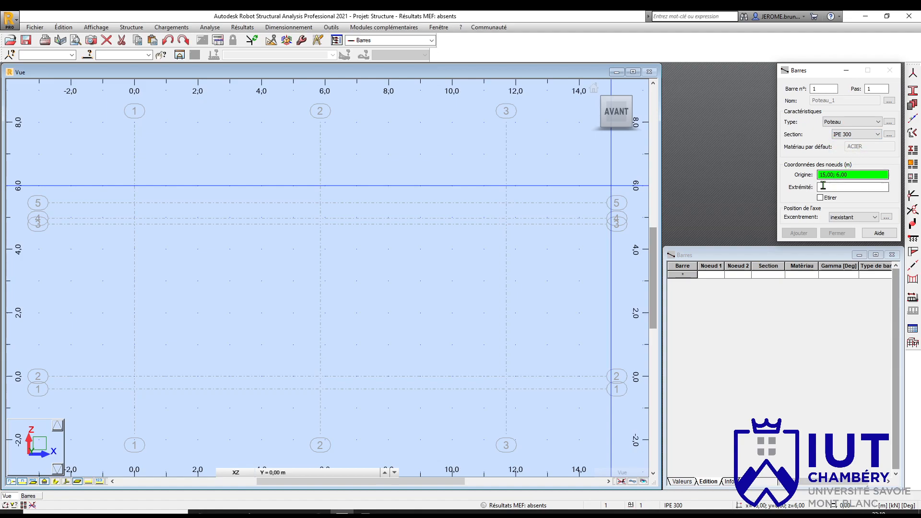
click(135, 389)
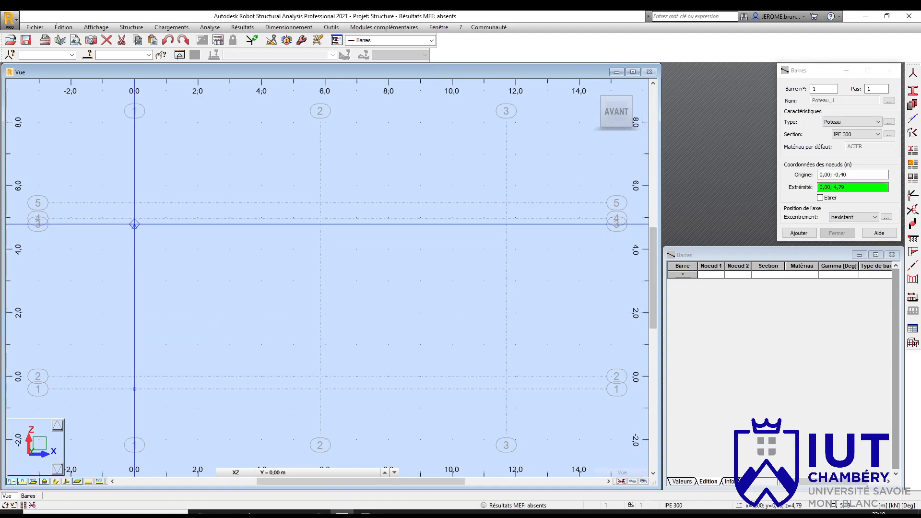
click(134, 224)
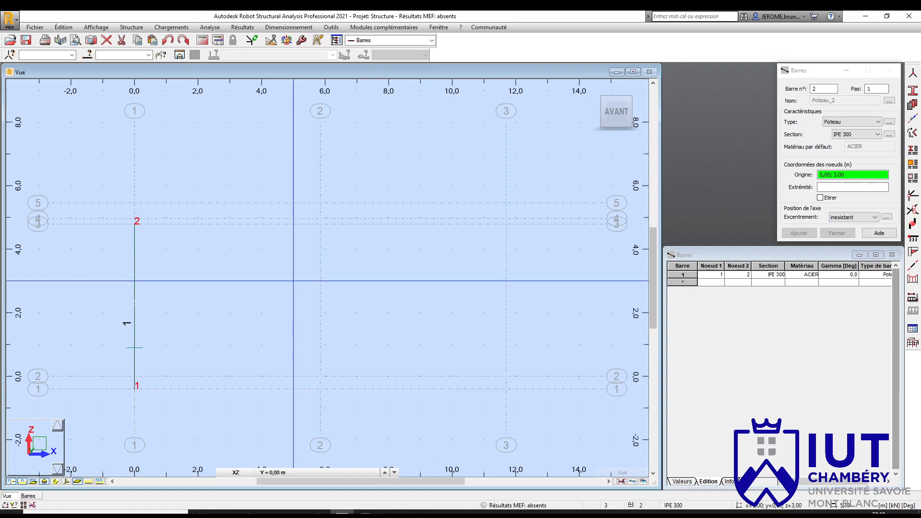
Model a Poutre with section IPE 270 from the column head at (0.00; 4.79) to the ridge at (5.85; 4.97)
click(878, 123)
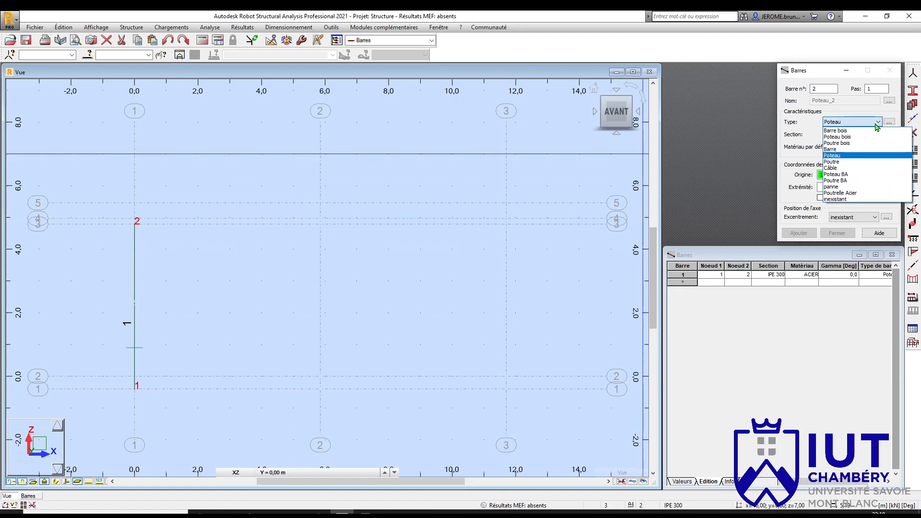
click(839, 162)
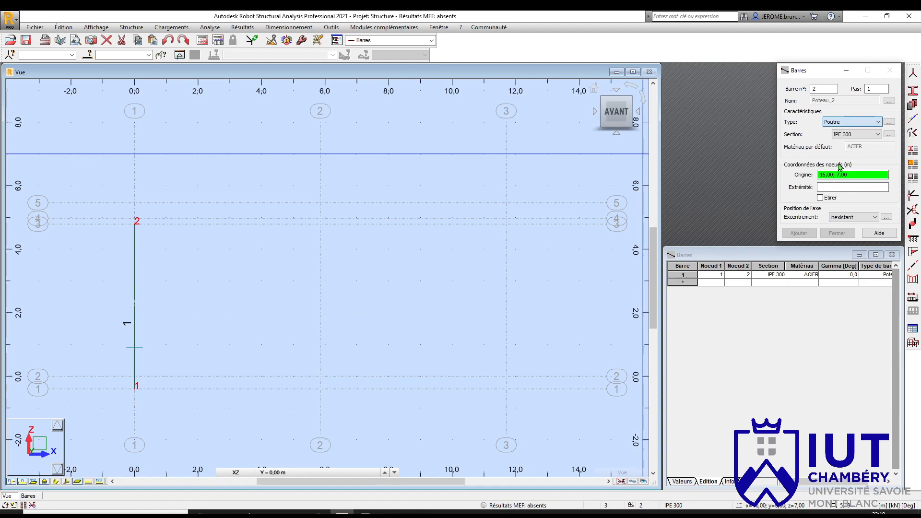
click(878, 134)
click(844, 168)
click(135, 223)
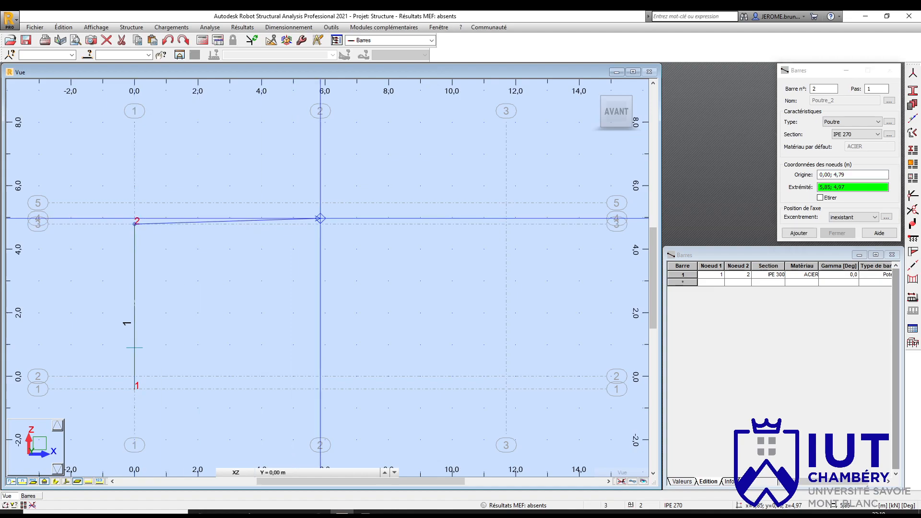
click(320, 218)
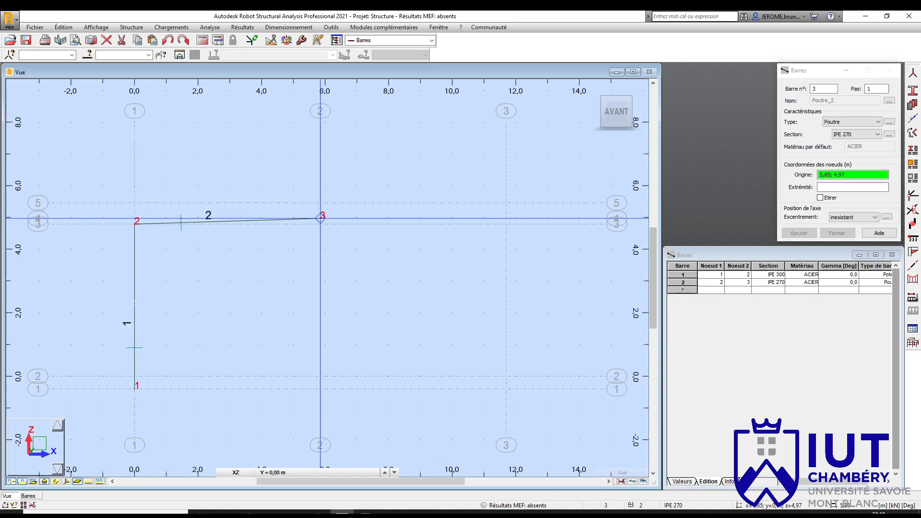
Model a Barre with section HEA 100 above the column, from (0.00; 4.79) to (0.00; 5.46)
click(874, 123)
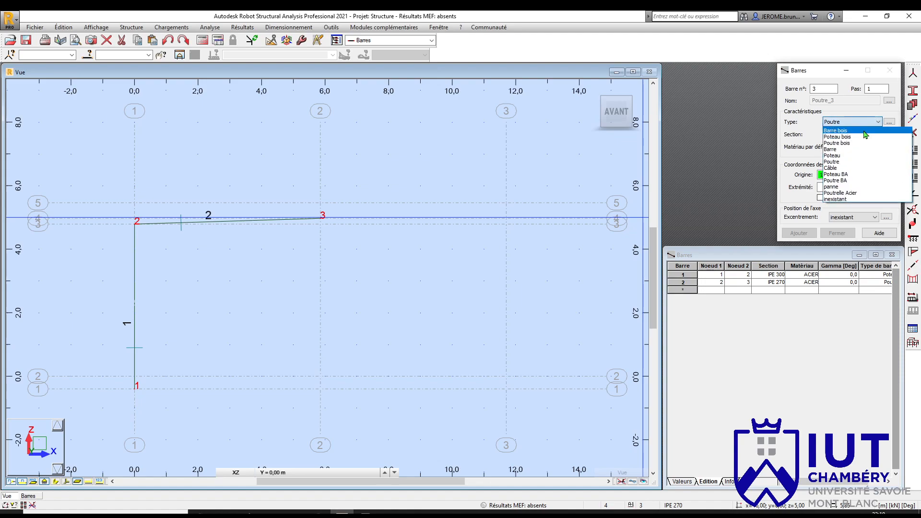
click(840, 149)
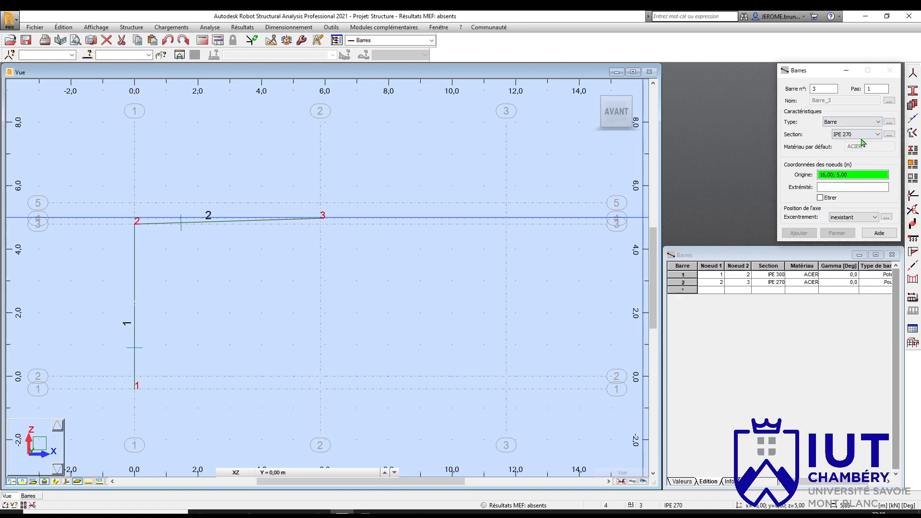
click(877, 134)
click(859, 147)
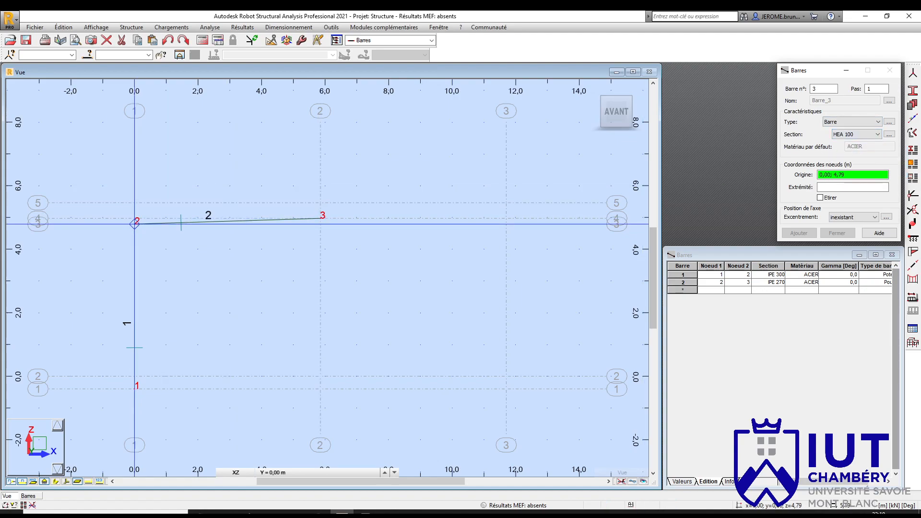
click(134, 224)
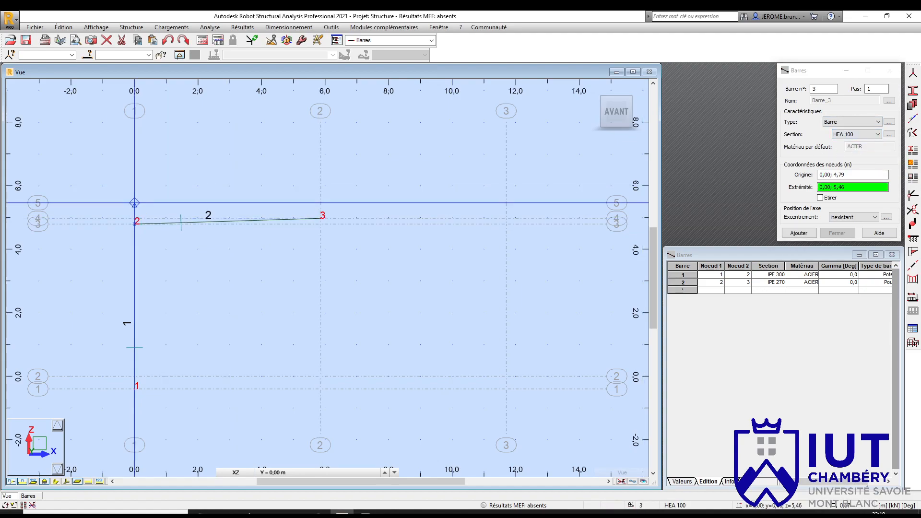
click(135, 202)
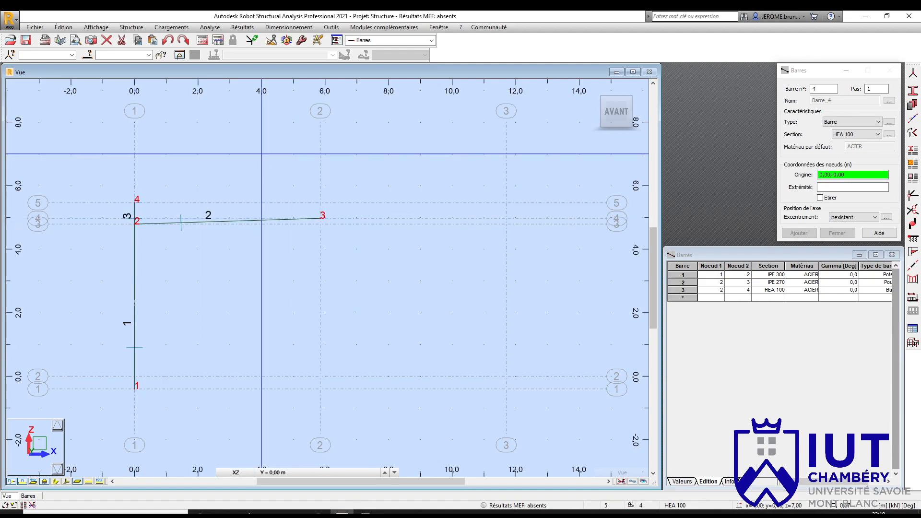
Select the column, rafter and parapet bar and copy them with a vertical mirror about axis 2 at the ridge node
right_click(175, 167)
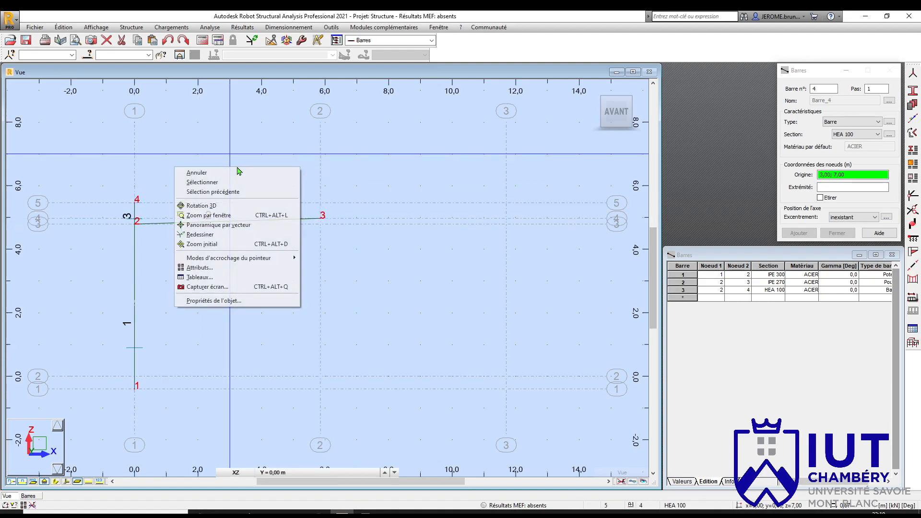
click(214, 184)
drag(102, 296, 342, 398)
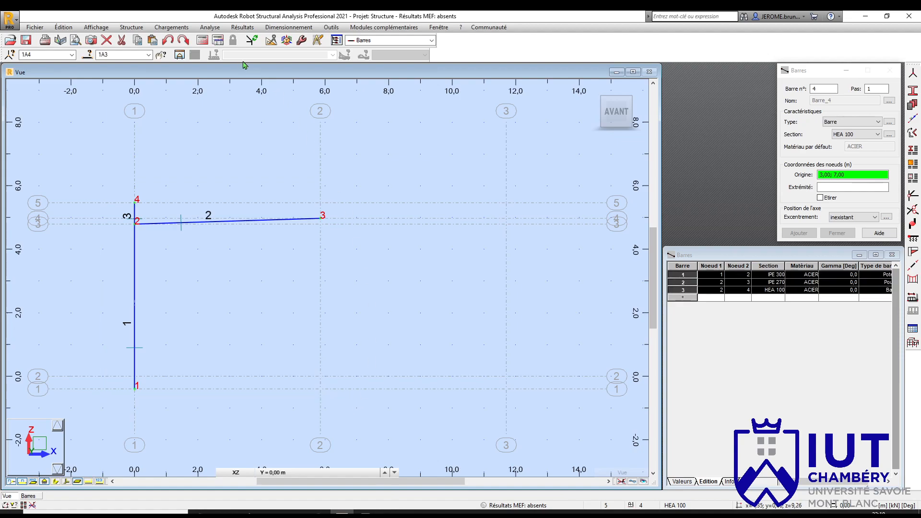
click(270, 43)
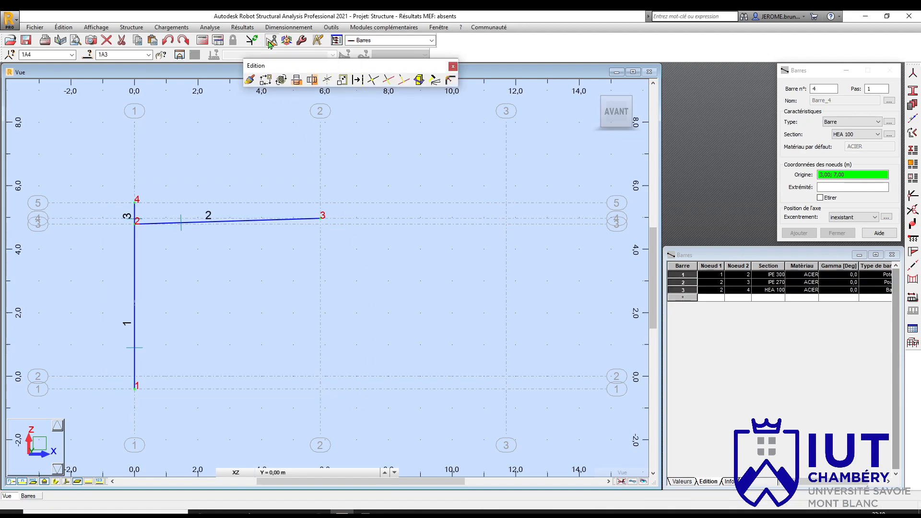
click(312, 81)
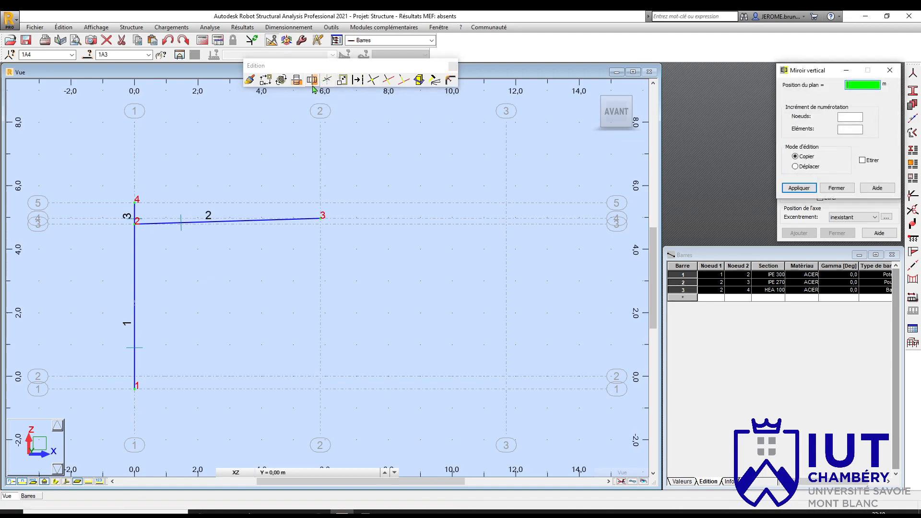
click(320, 224)
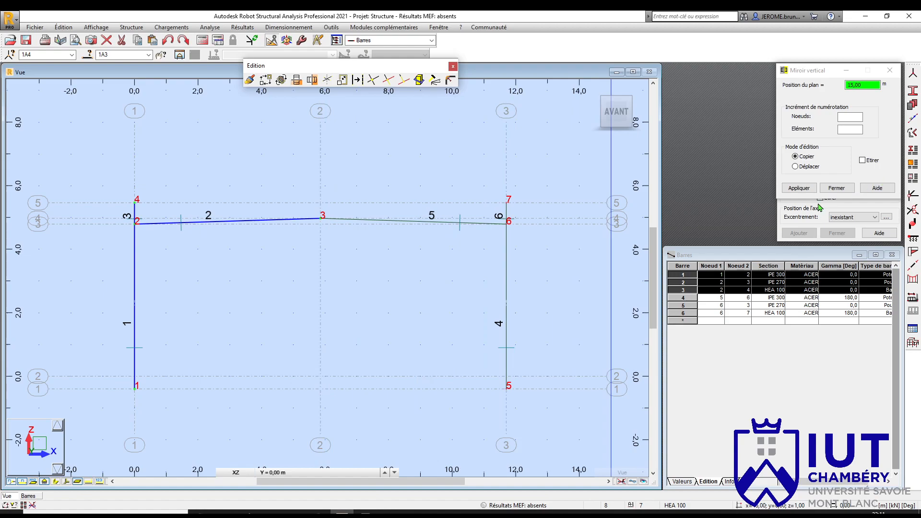
click(421, 86)
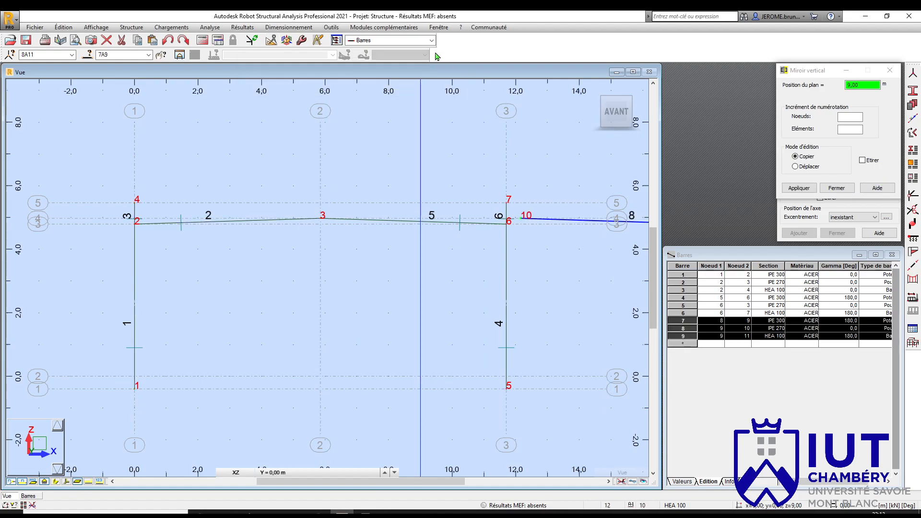
Switch to the Noeuds layout and inspect the nodes around vertical axis 3 and the bars beyond it
click(425, 41)
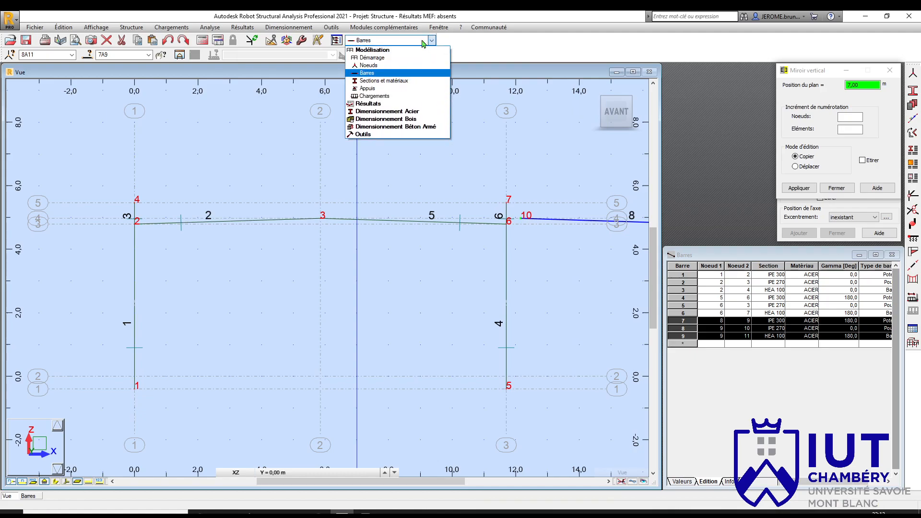
click(369, 66)
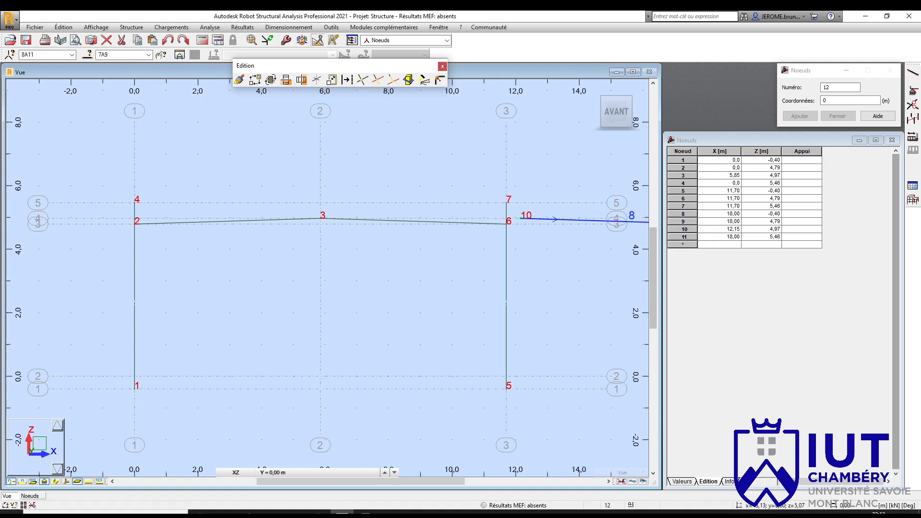
scroll(302, 168, down, 1)
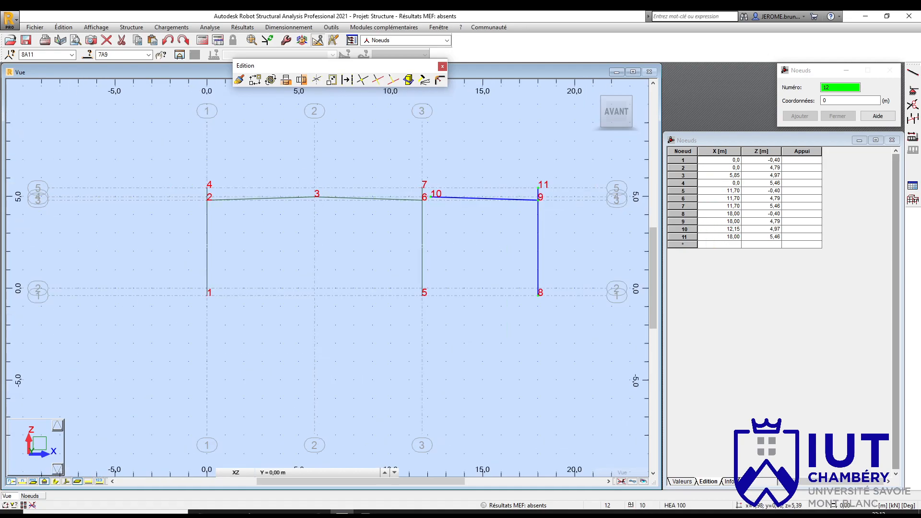
scroll(461, 192, up, 2)
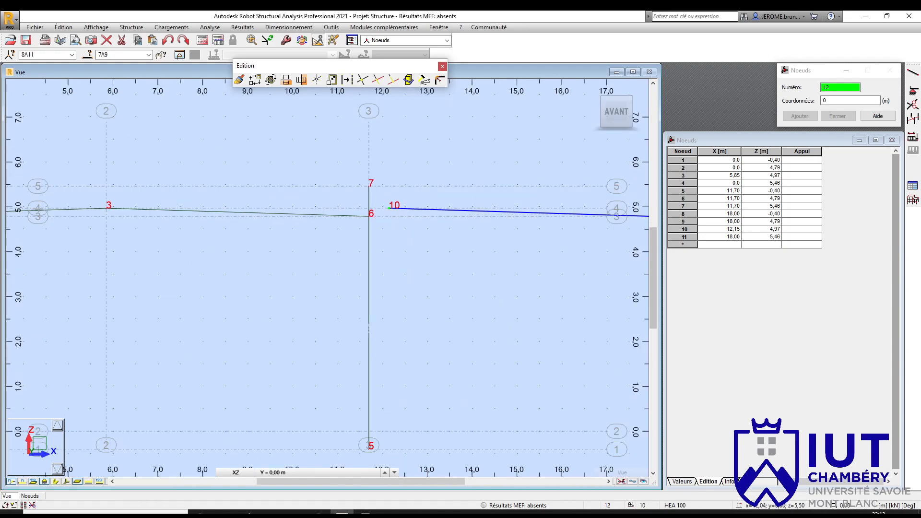
Select and delete the surplus column, rafter and parapet bar beyond vertical axis 3, together with their nodes 8 to 11
right_click(396, 153)
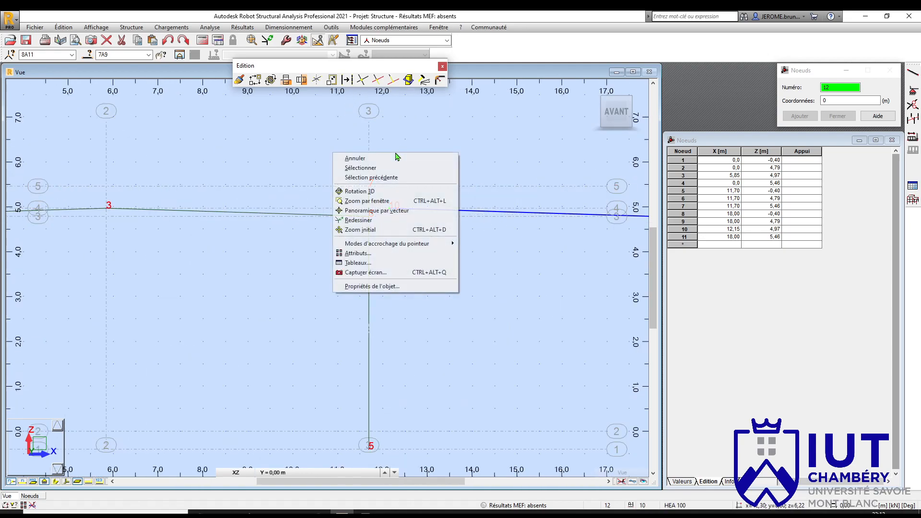
click(385, 169)
drag(379, 171, 630, 394)
drag(647, 432, 653, 436)
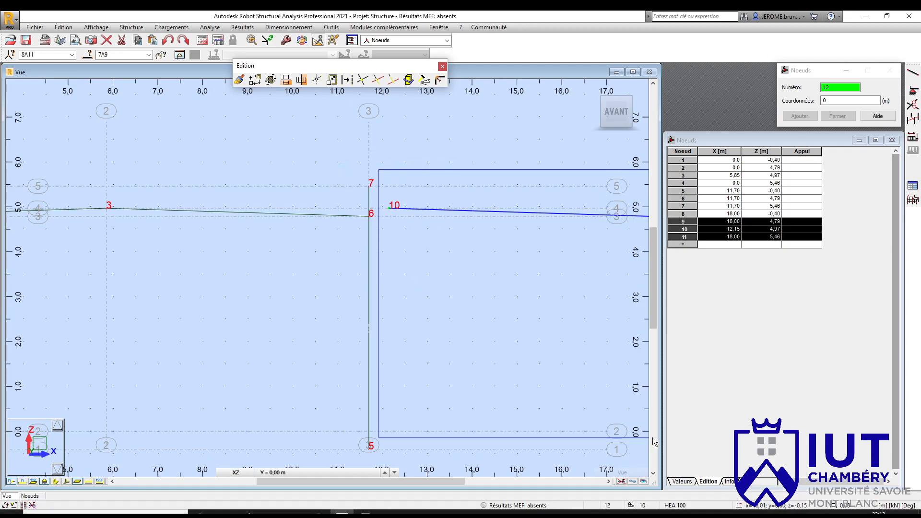
scroll(582, 418, down, 5)
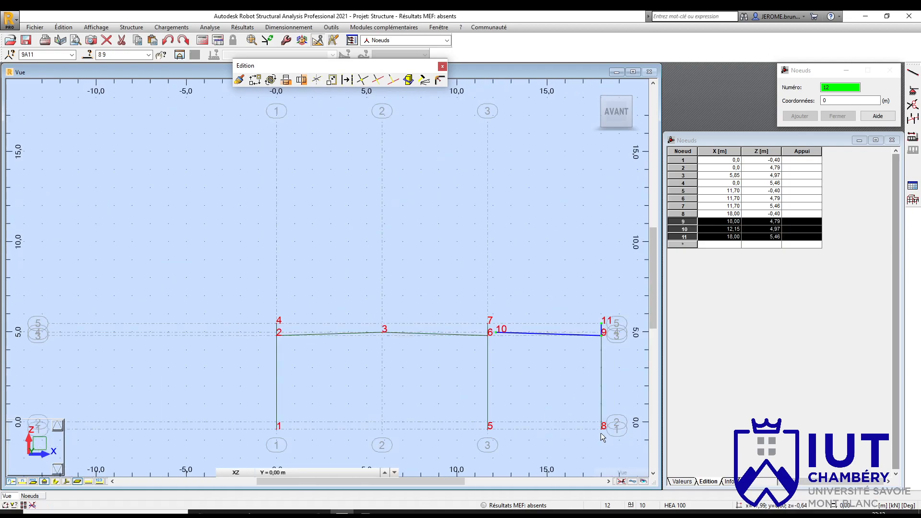
click(594, 414)
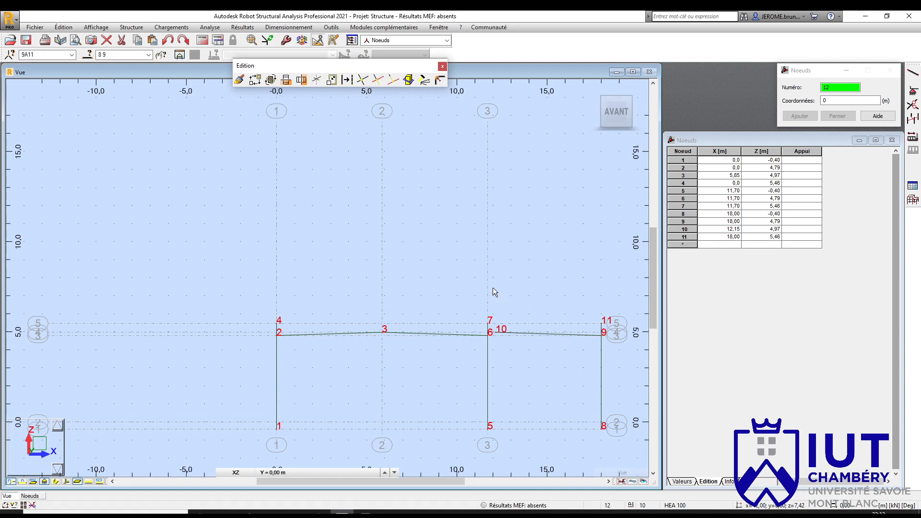
drag(490, 283, 626, 450)
key(Delete)
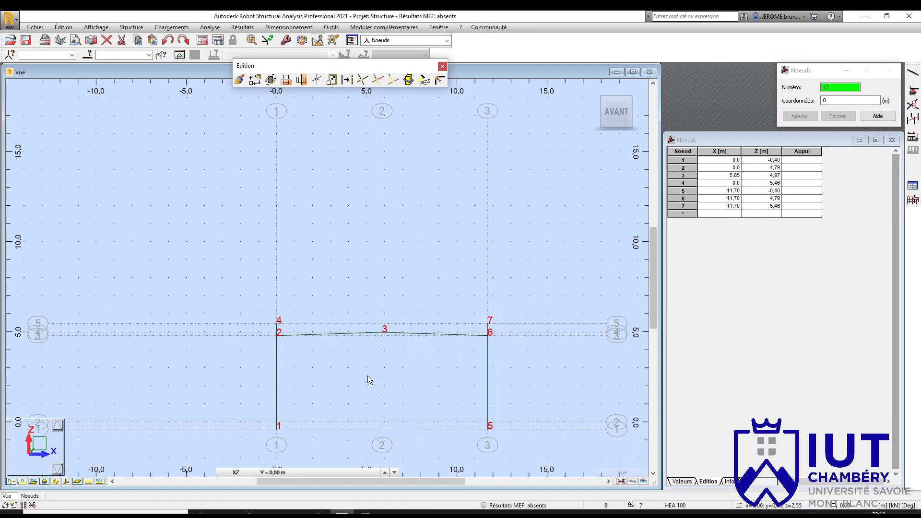
scroll(407, 237, down, 1)
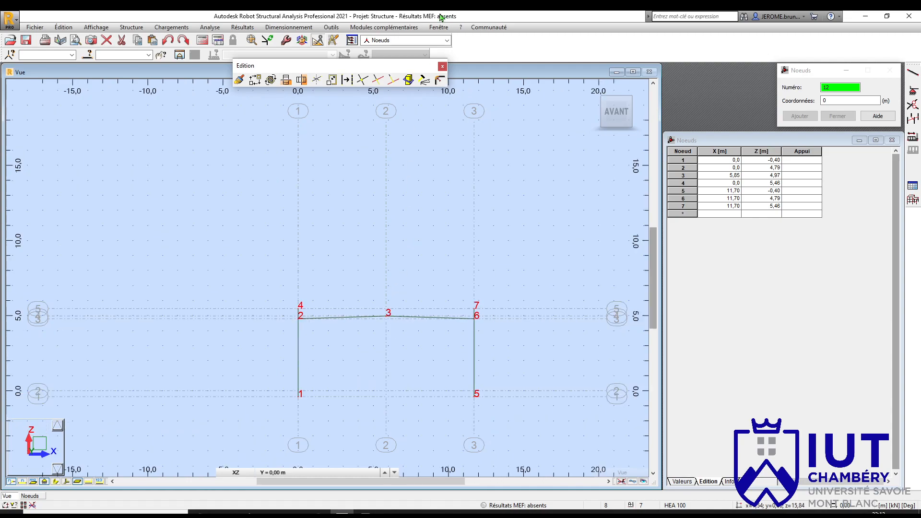
Close the Edition toolbar and switch to the Appuis layout
click(442, 66)
click(446, 40)
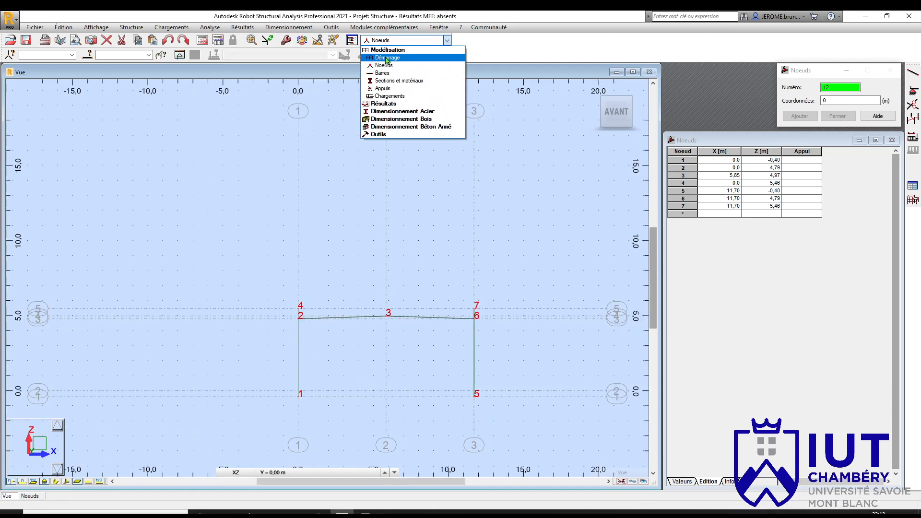
click(391, 81)
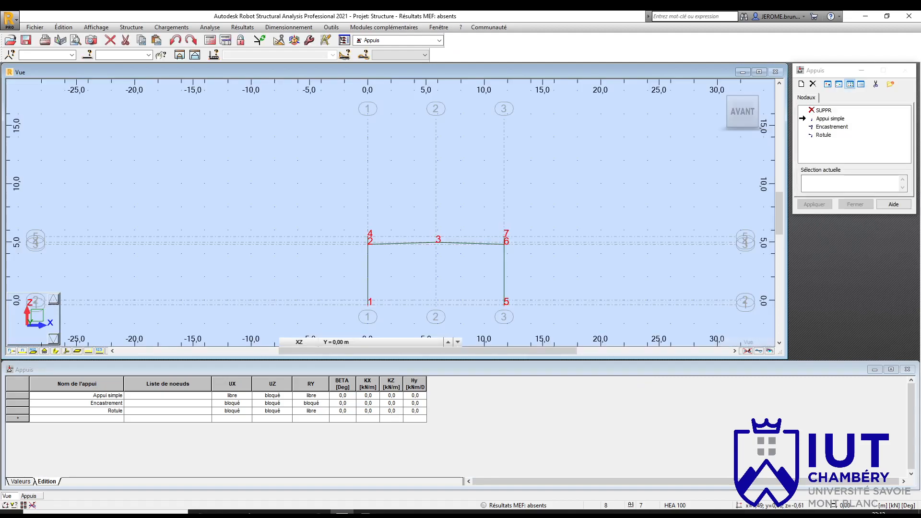
Assign the Rotule support to both column base nodes, 1 and 5
click(824, 136)
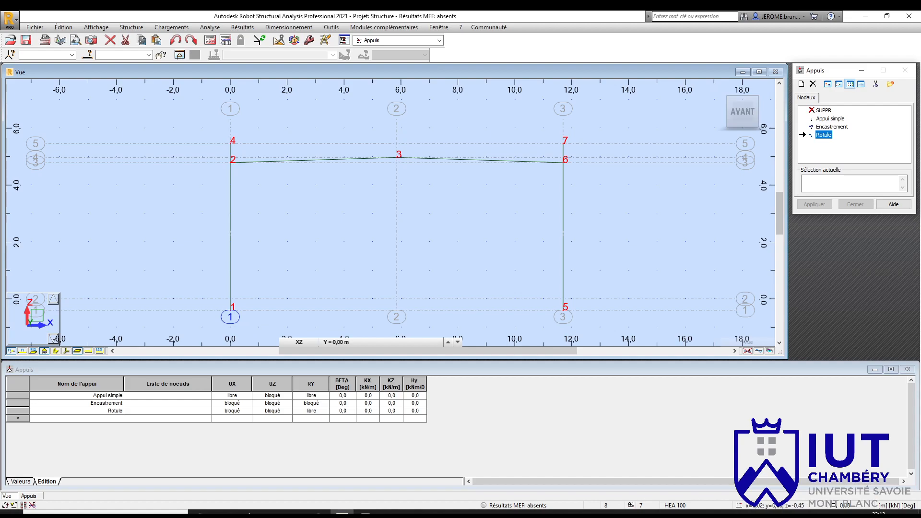
scroll(229, 310, up, 2)
click(230, 307)
scroll(225, 305, down, 1)
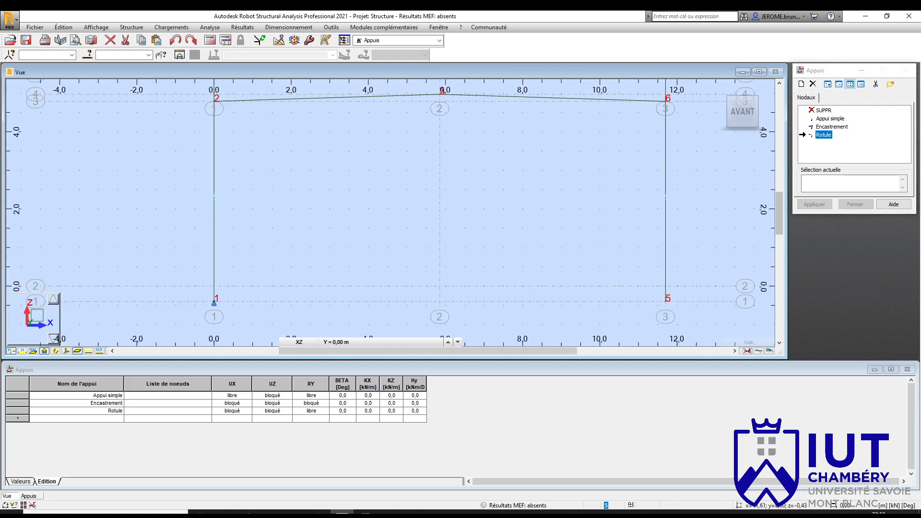
click(665, 301)
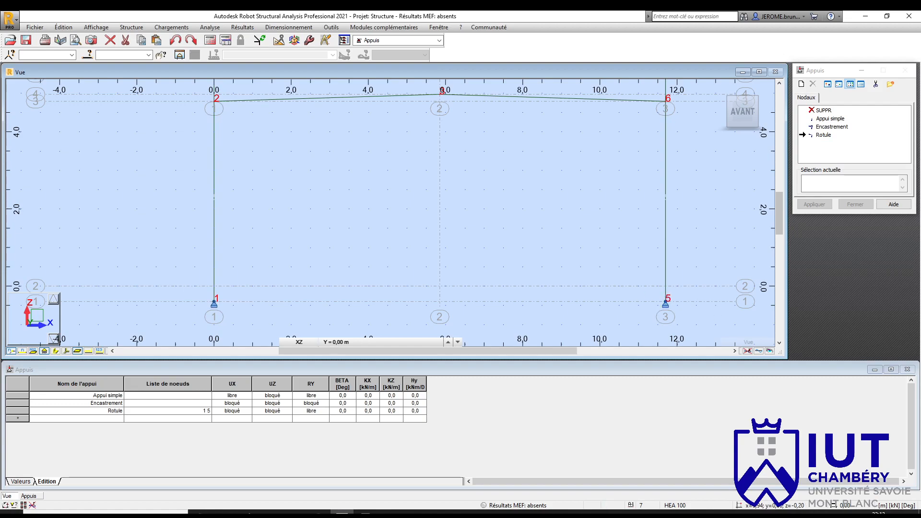
Open the list of available layouts from the Appuis layout
click(438, 41)
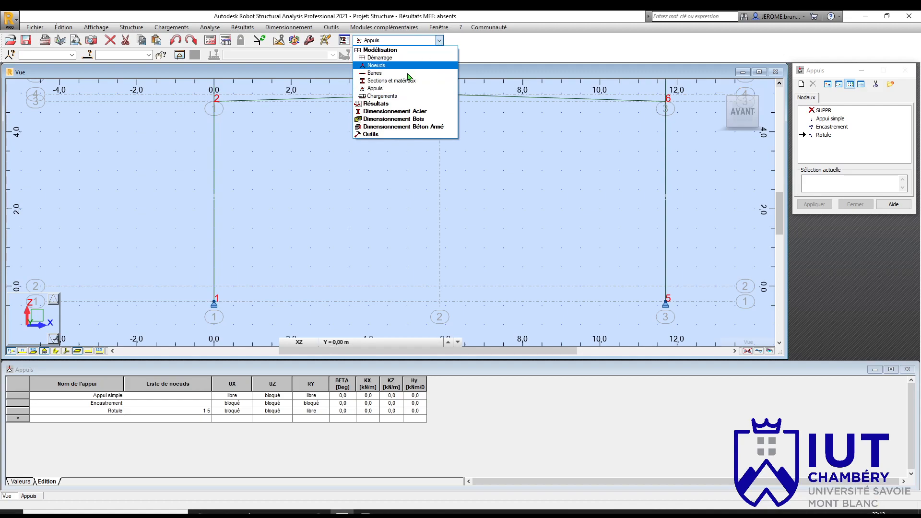